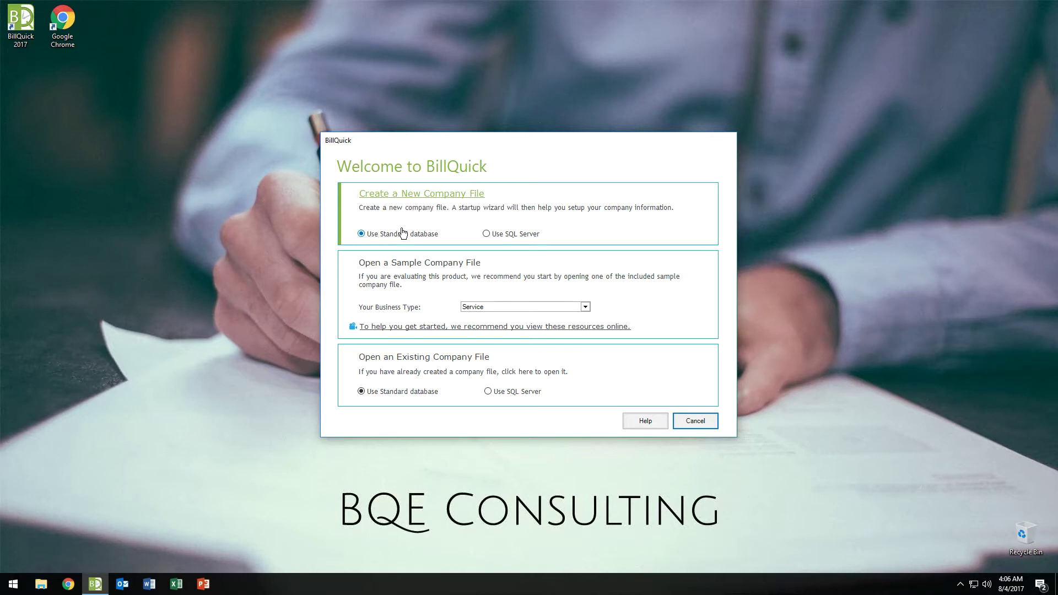
Start creating a new company file that uses SQL Server and acknowledge the first-time SQL database tip.
{"action": "left_click", "coordinate": [416, 198]}
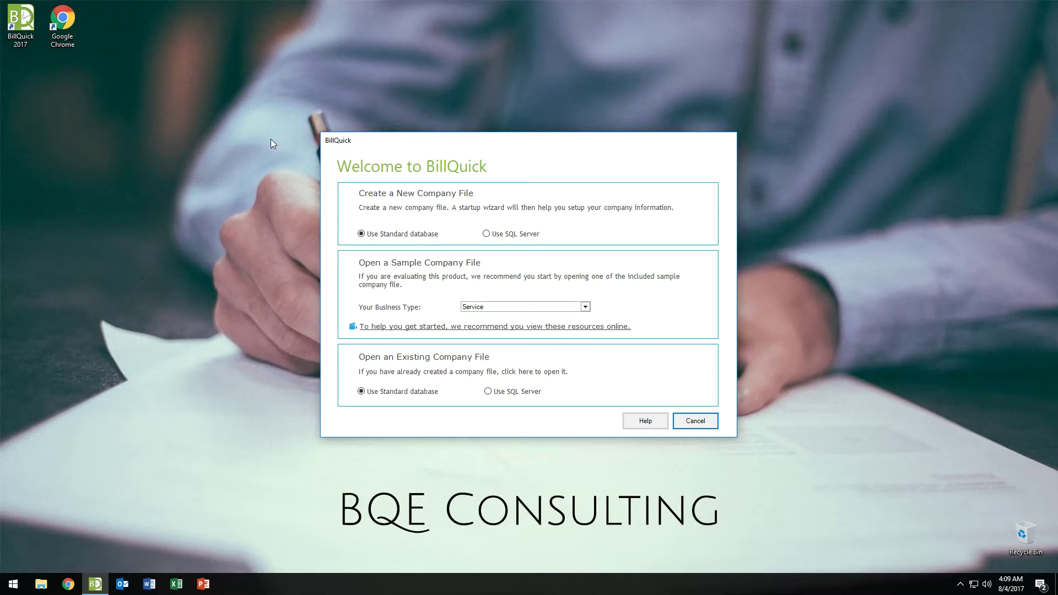
{"action": "left_click", "coordinate": [486, 235]}
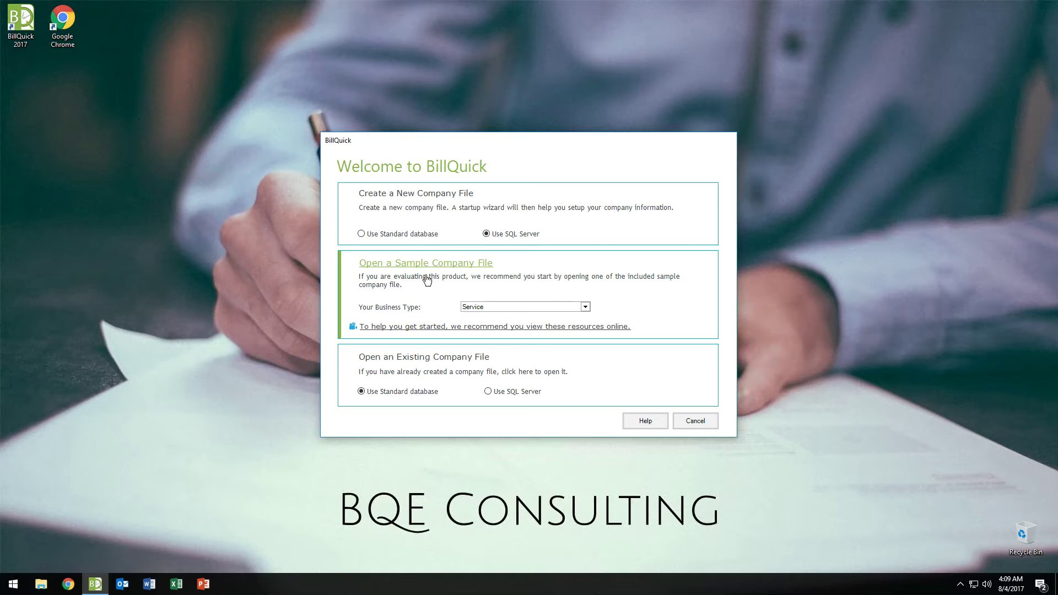
{"action": "left_click", "coordinate": [427, 205]}
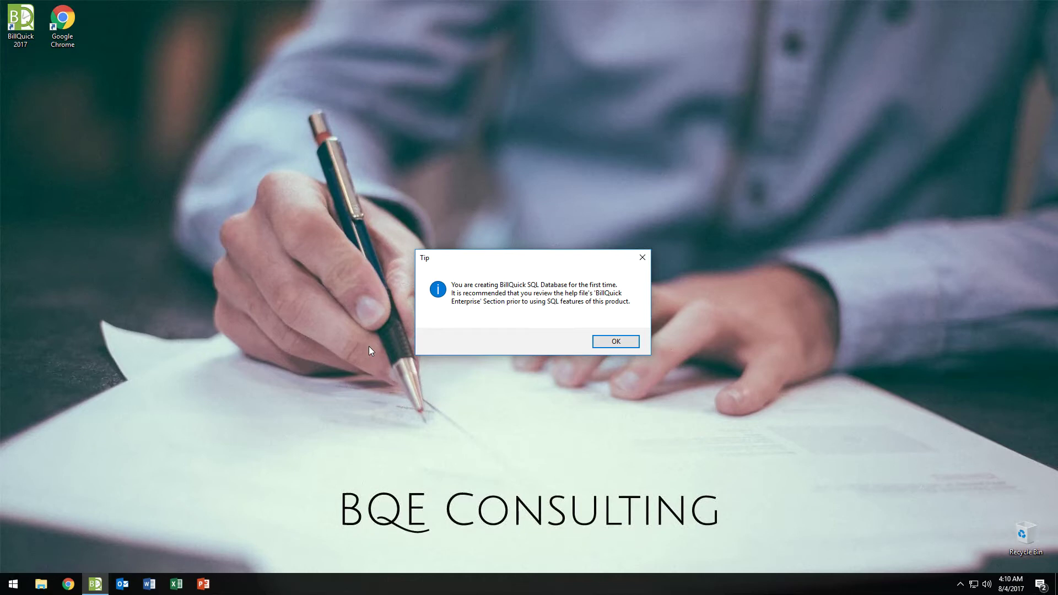
{"action": "left_click", "coordinate": [619, 342]}
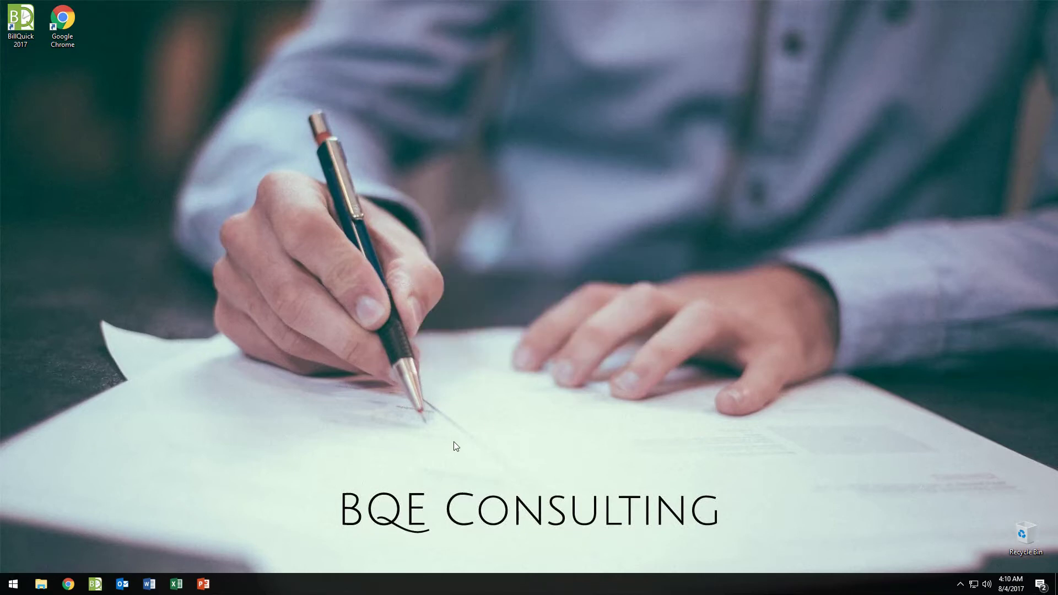
Set the new SQL database's server name to 192.168.172.192\bqeconsulting, keeping the user ID sa.
{"action": "left_click", "coordinate": [503, 252]}
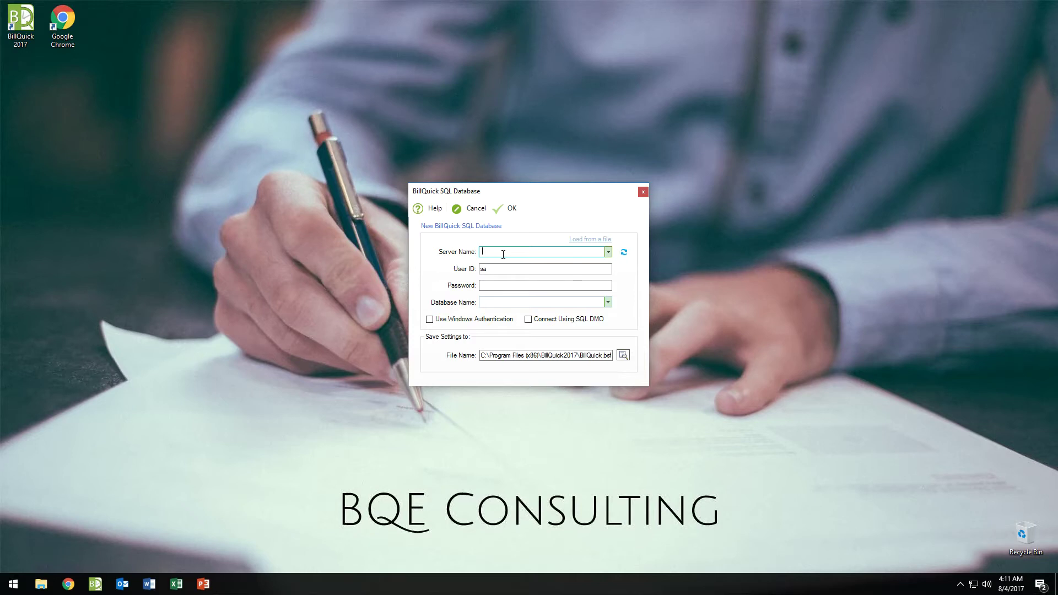
{"action": "type", "text": "192.168."}
{"action": "type", "text": "172."}
{"action": "type", "text": "192\bil"}
{"action": "key", "text": "BackSpace"}
{"action": "key", "text": "BackSpace"}
{"action": "type", "text": "qeconsulting"}
{"action": "key", "text": "Tab"}
{"action": "key", "text": "Tab"}
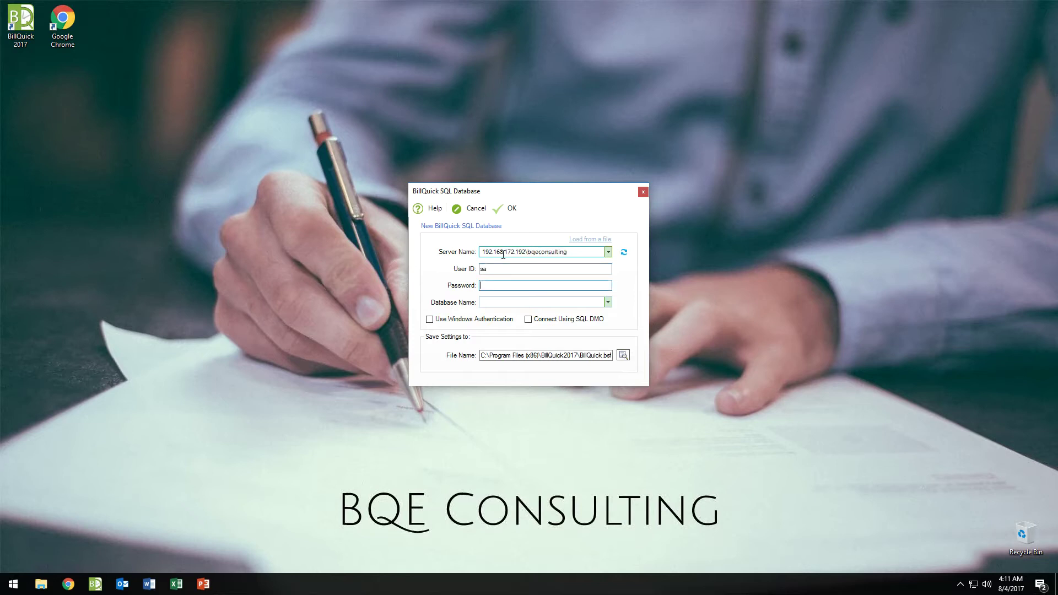
Enter the SQL Server password, name the database BillQuick-2017, and create it.
{"action": "type", "text": "**********"}
{"action": "left_click", "coordinate": [608, 301]}
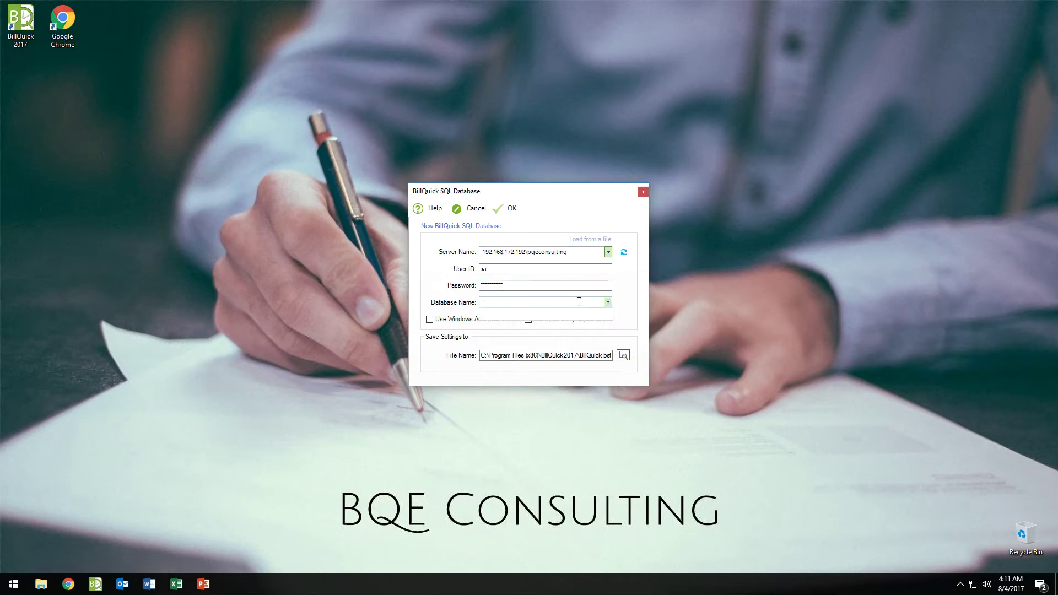
{"action": "type", "text": "BillQuick-2017"}
{"action": "left_click", "coordinate": [608, 302]}
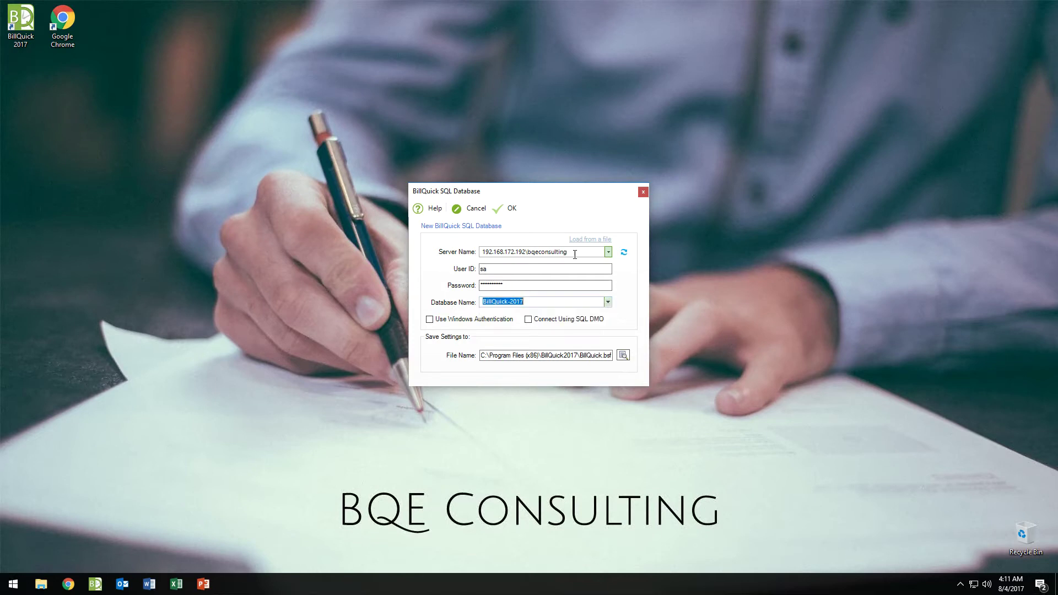
{"action": "left_click", "coordinate": [510, 209]}
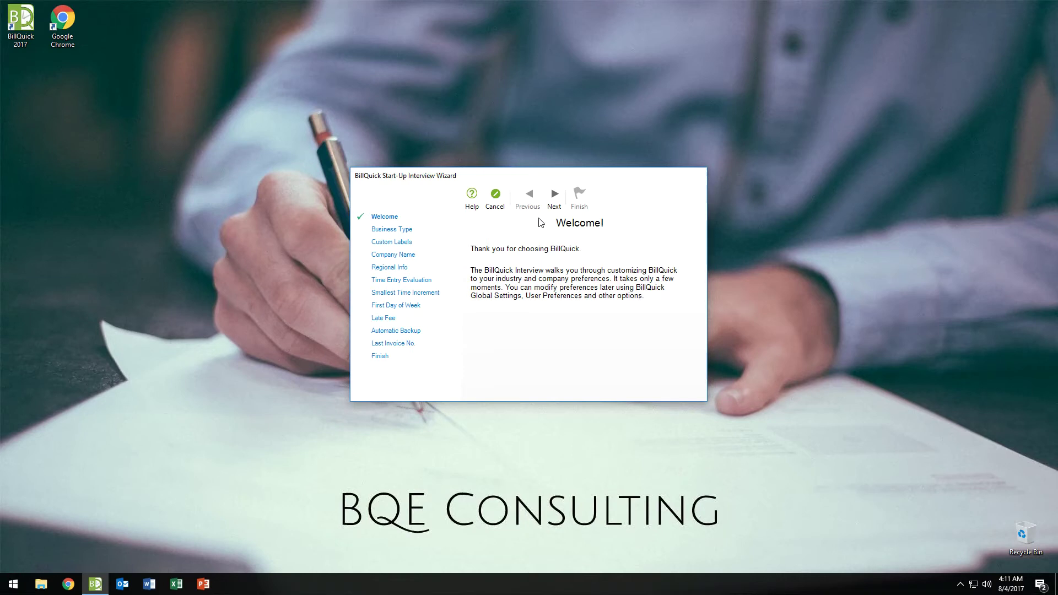
Set the business type to Architect in the start-up interview and exclude all its predefined activity codes.
{"action": "left_click", "coordinate": [555, 205]}
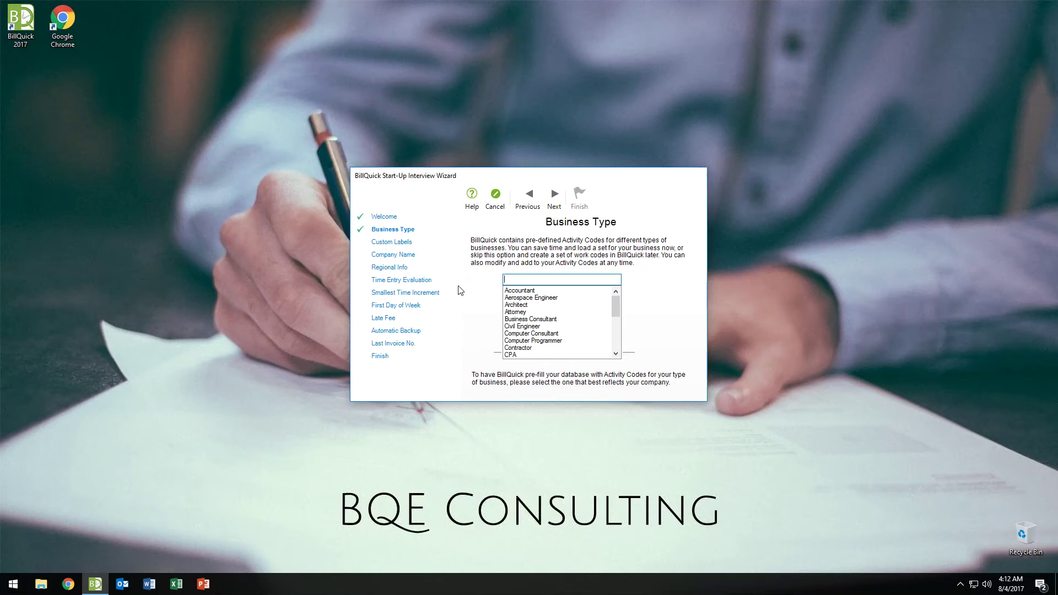
{"action": "left_click", "coordinate": [520, 305]}
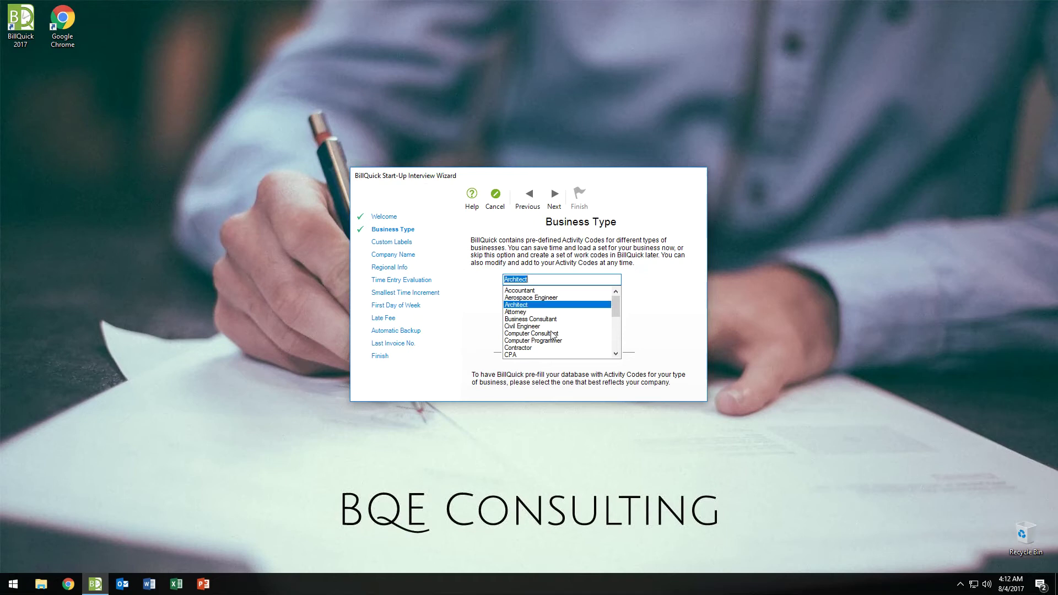
{"action": "left_click", "coordinate": [557, 207]}
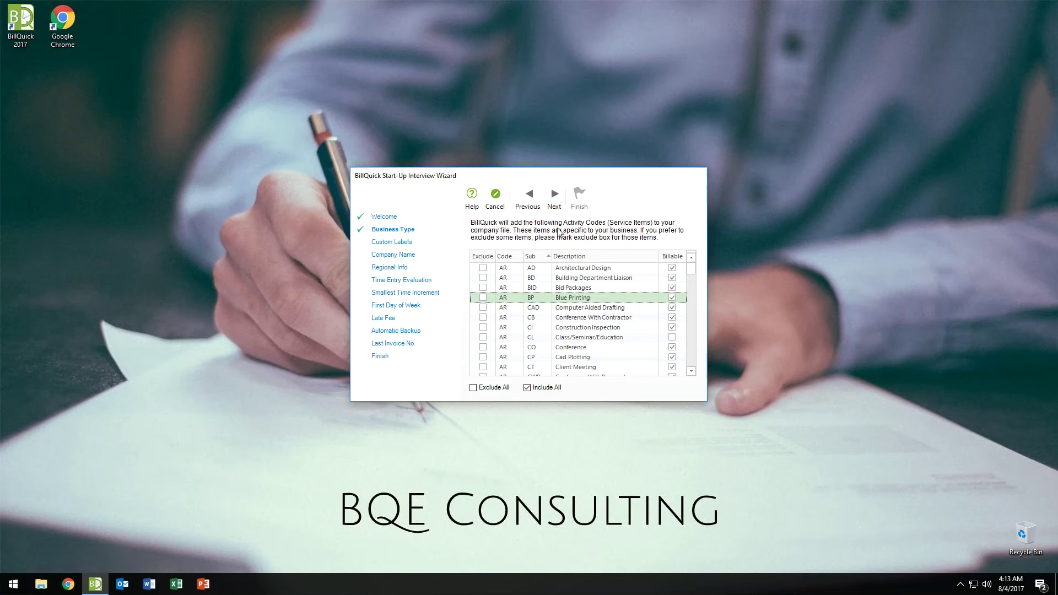
{"action": "left_click", "coordinate": [498, 387]}
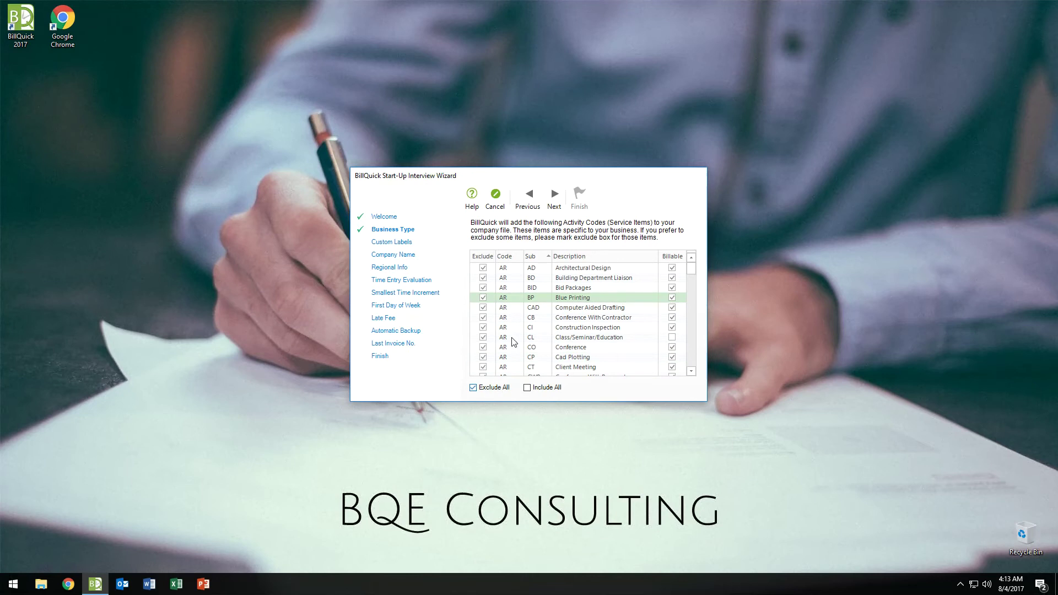
{"action": "left_click", "coordinate": [554, 198]}
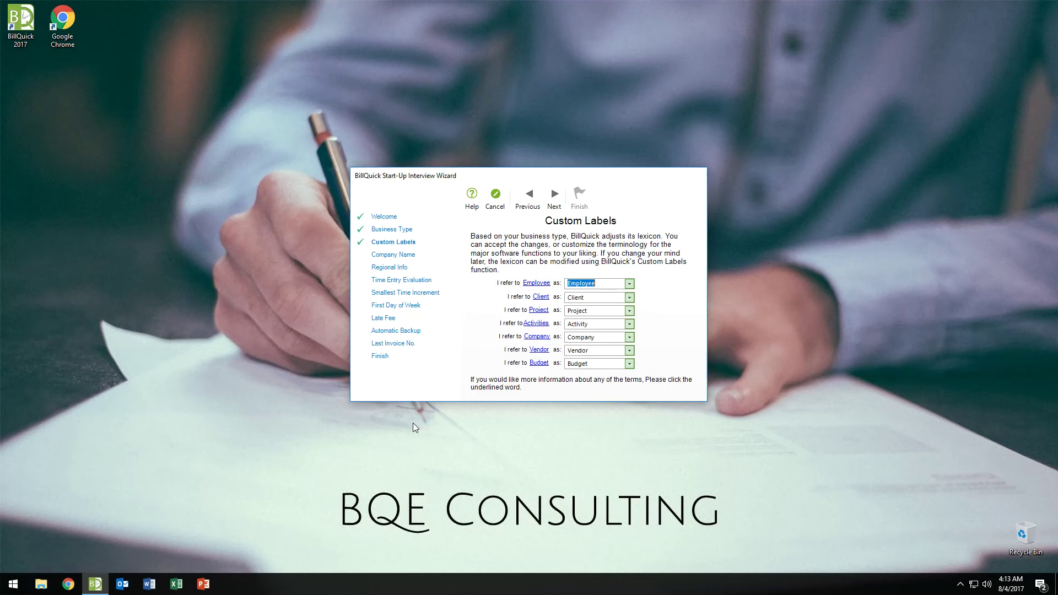
Keep the default custom labels and enter BQE Consulting as the company name.
{"action": "left_click", "coordinate": [629, 285]}
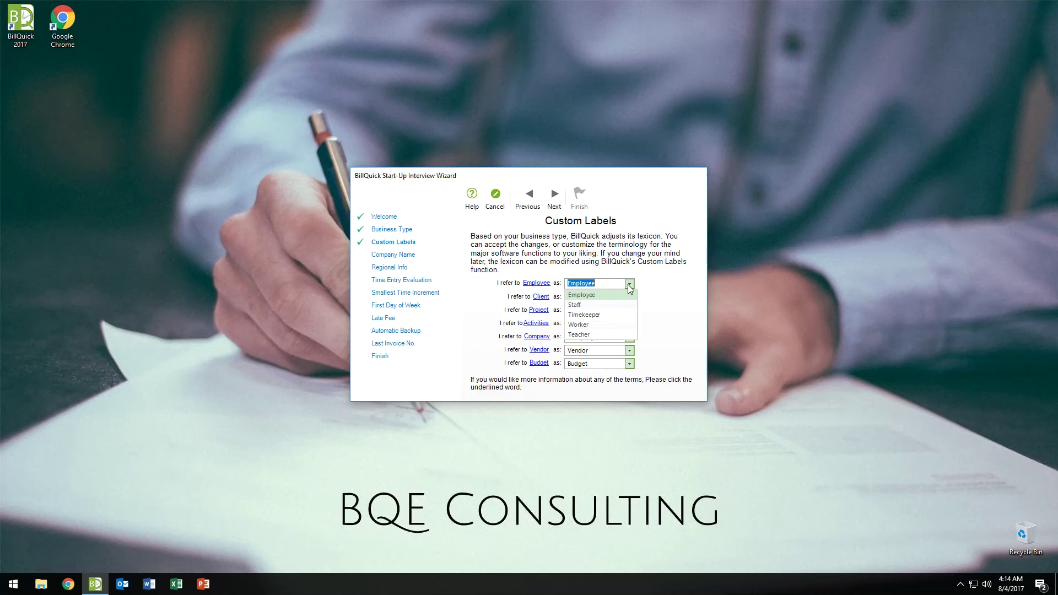
{"action": "left_click", "coordinate": [630, 284]}
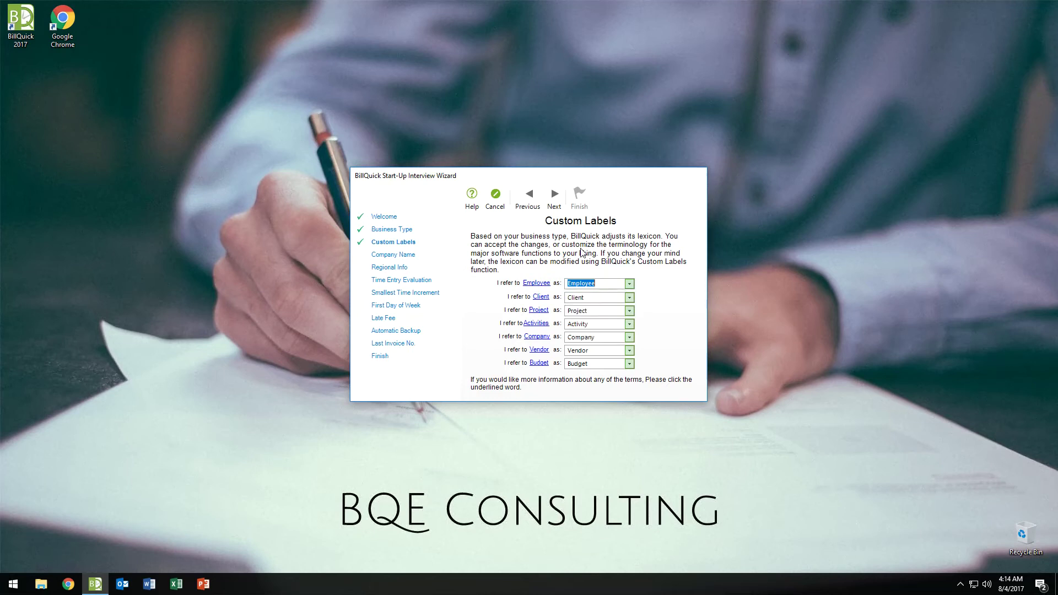
{"action": "left_click", "coordinate": [555, 205]}
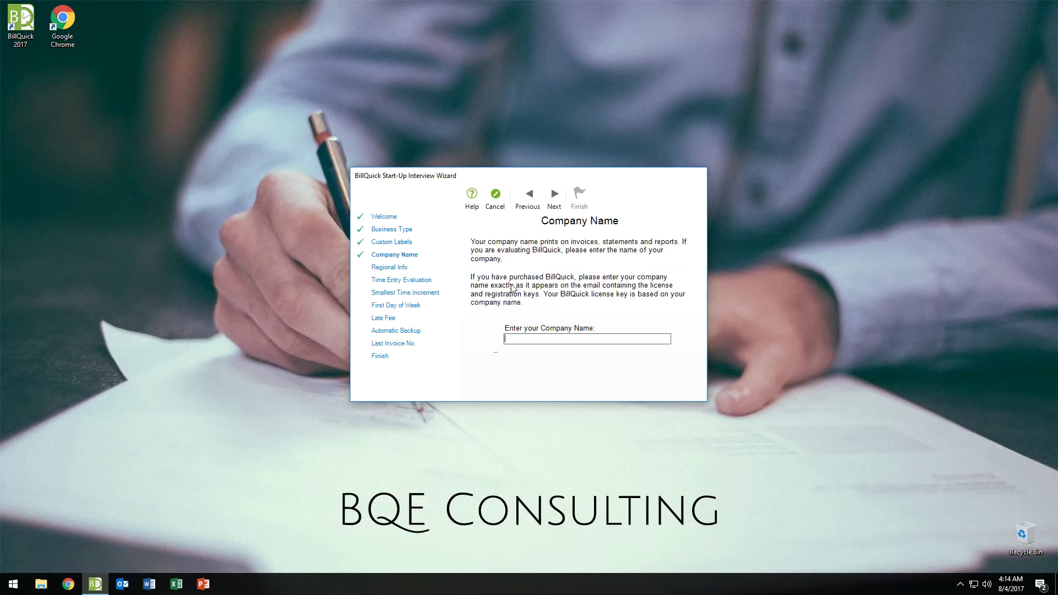
{"action": "type", "text": "BQE Consulting"}
{"action": "left_click", "coordinate": [554, 197]}
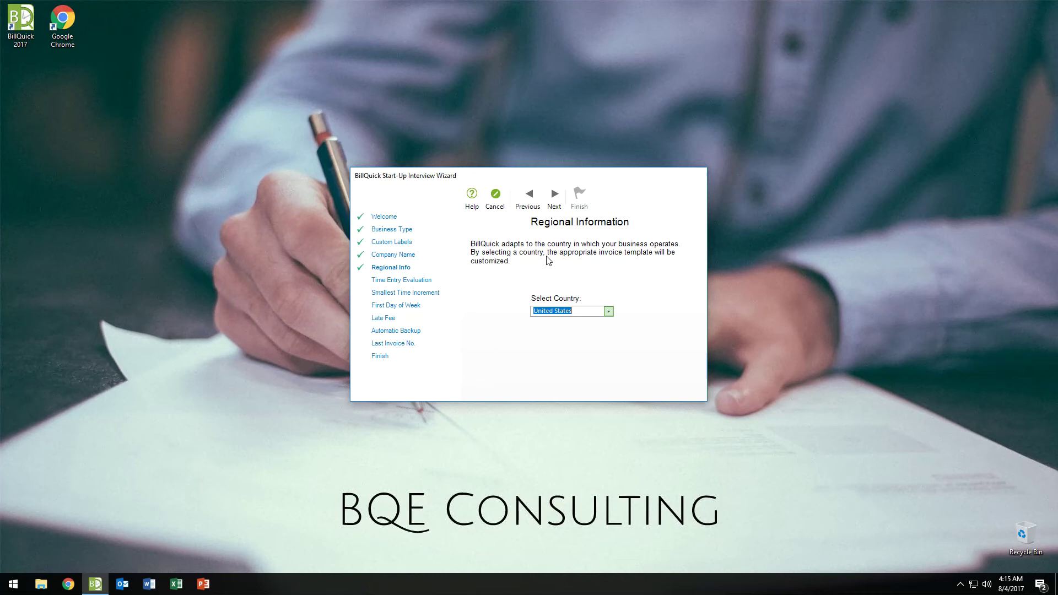
Accept United States as the country and the default time entry, week, late fee, backup and invoice number settings, and finish the interview.
{"action": "left_click", "coordinate": [554, 205]}
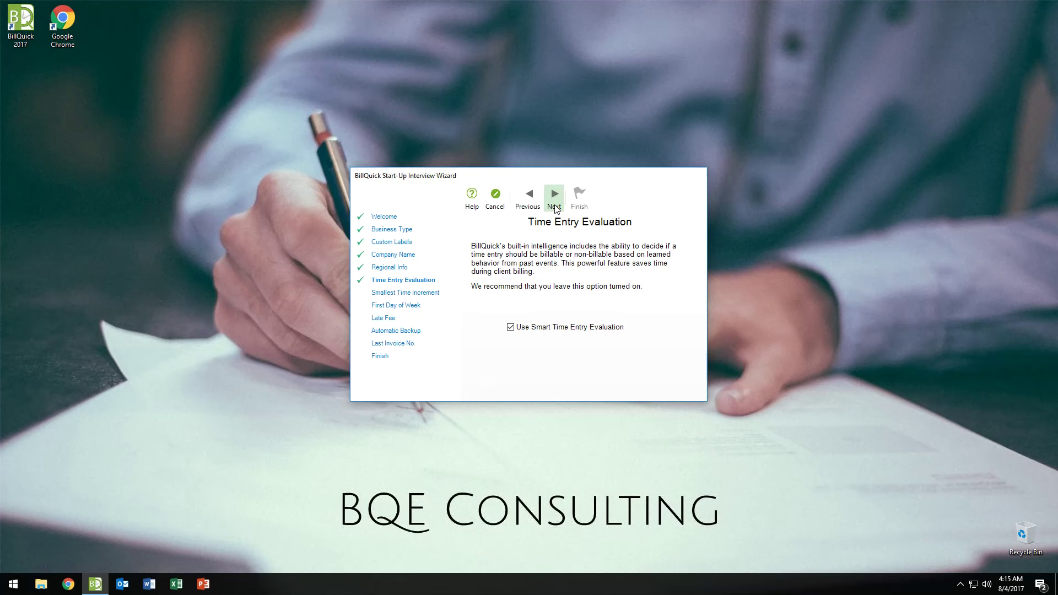
{"action": "left_click", "coordinate": [554, 198]}
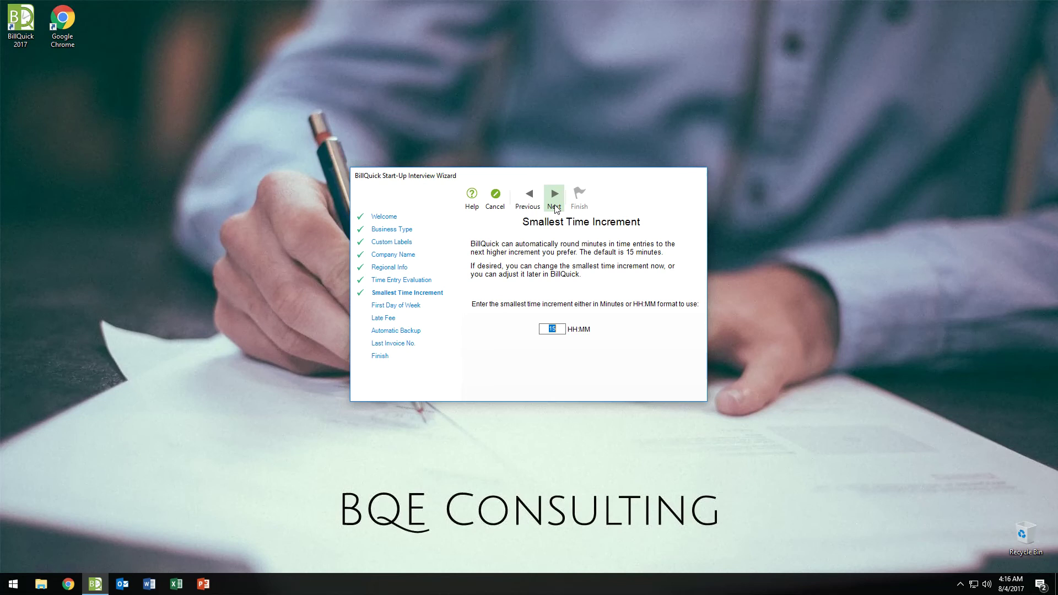
{"action": "left_click", "coordinate": [554, 198]}
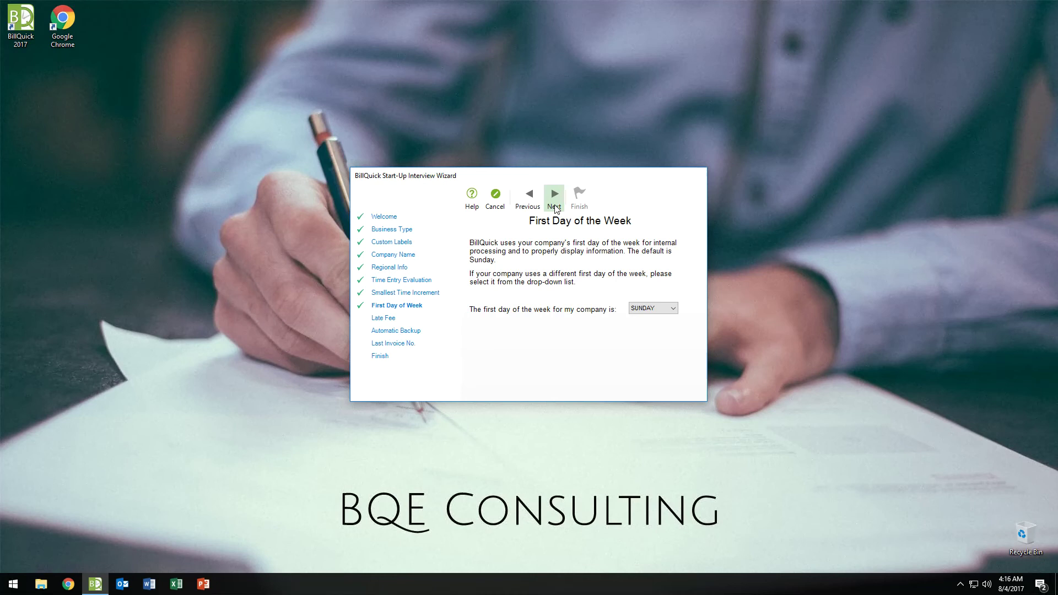
{"action": "left_click", "coordinate": [554, 198]}
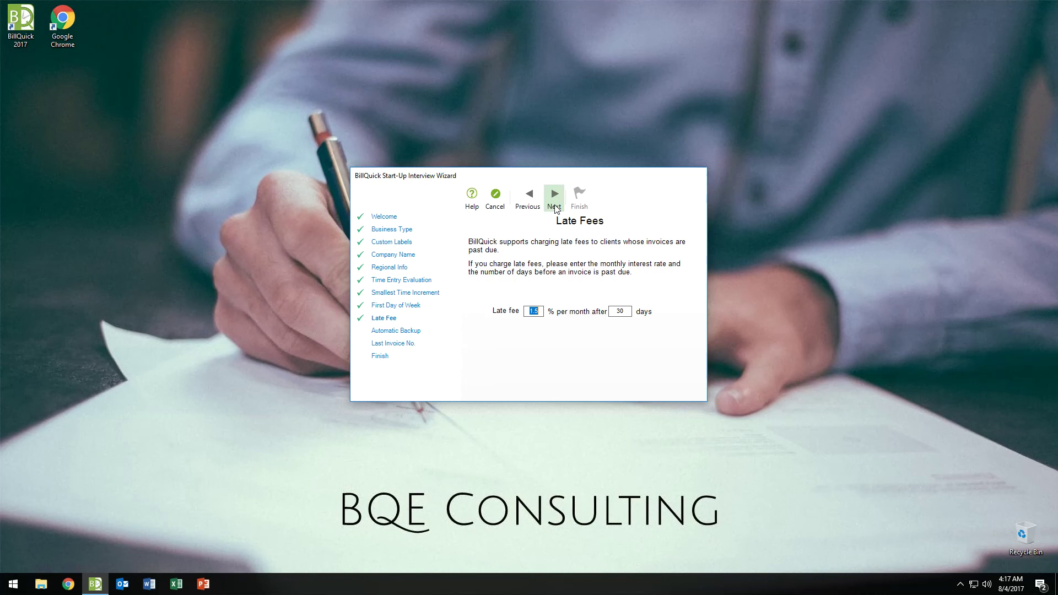
{"action": "left_click", "coordinate": [554, 198]}
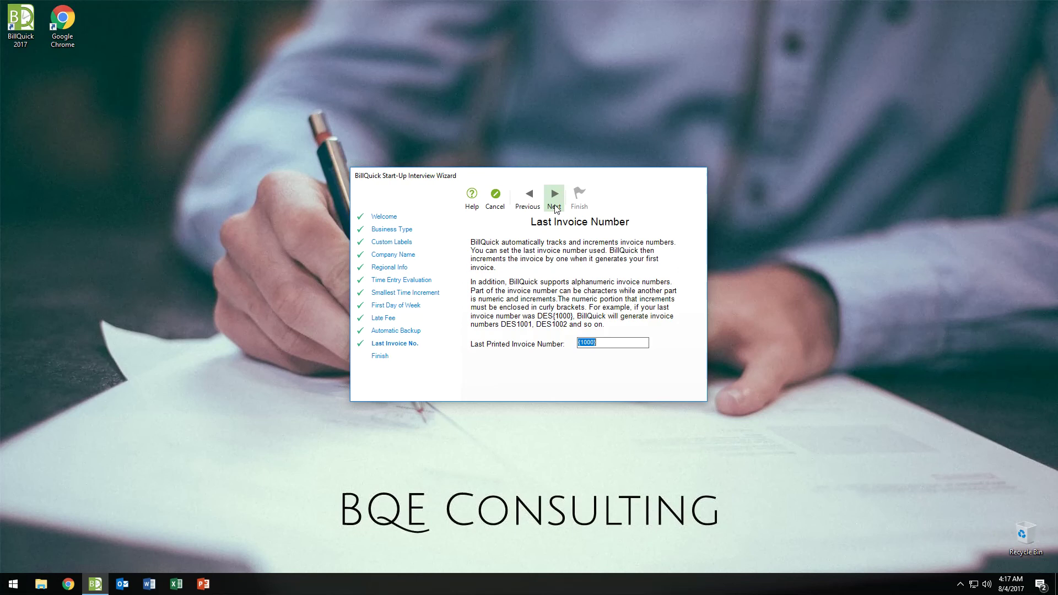
{"action": "left_click", "coordinate": [554, 198]}
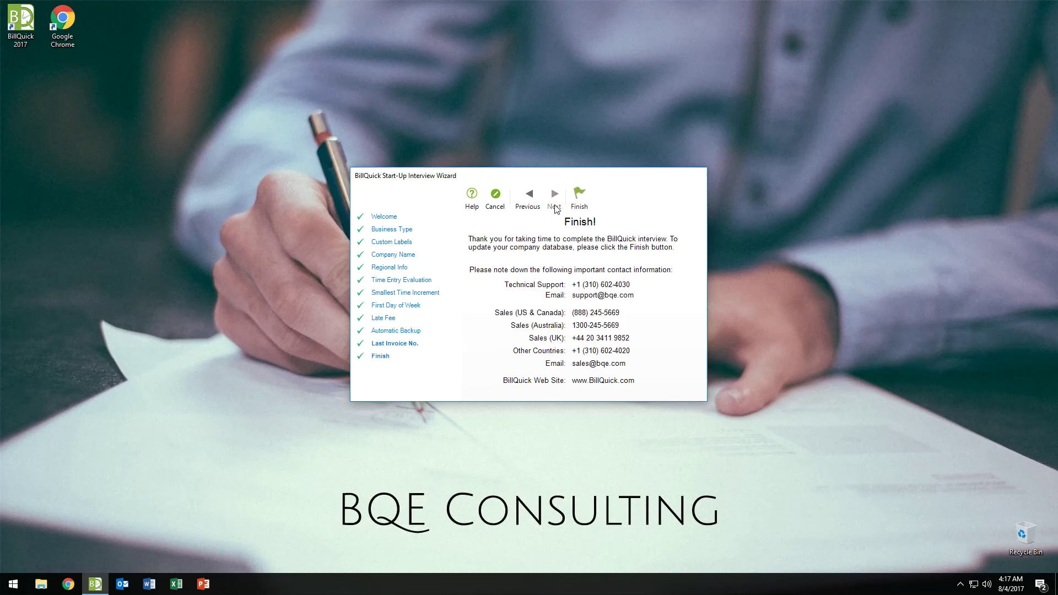
{"action": "left_click", "coordinate": [576, 205]}
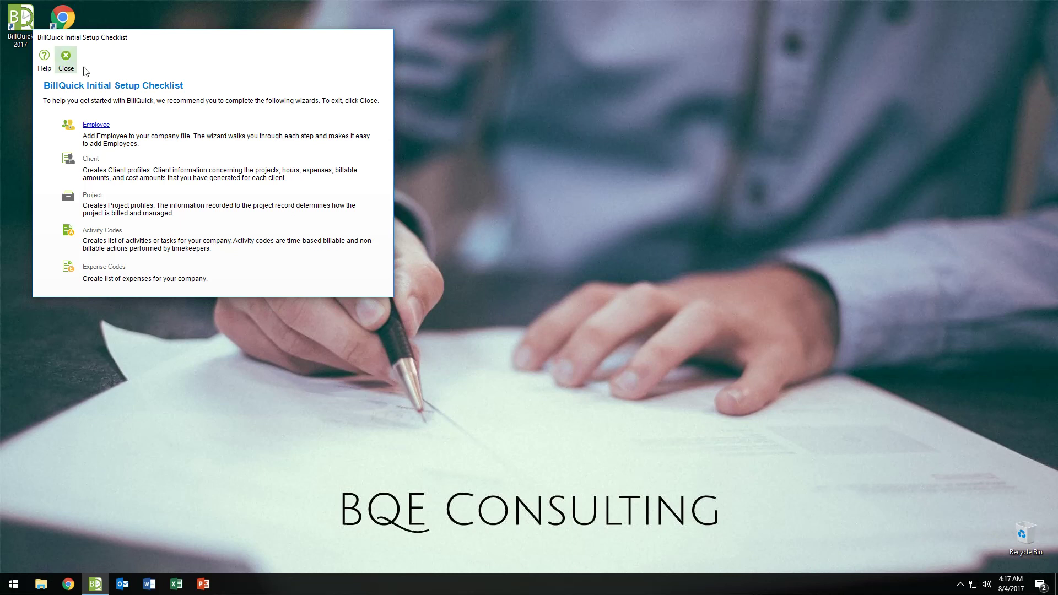
Close the initial setup checklist and choose to activate the product as already purchased.
{"action": "left_click", "coordinate": [66, 58]}
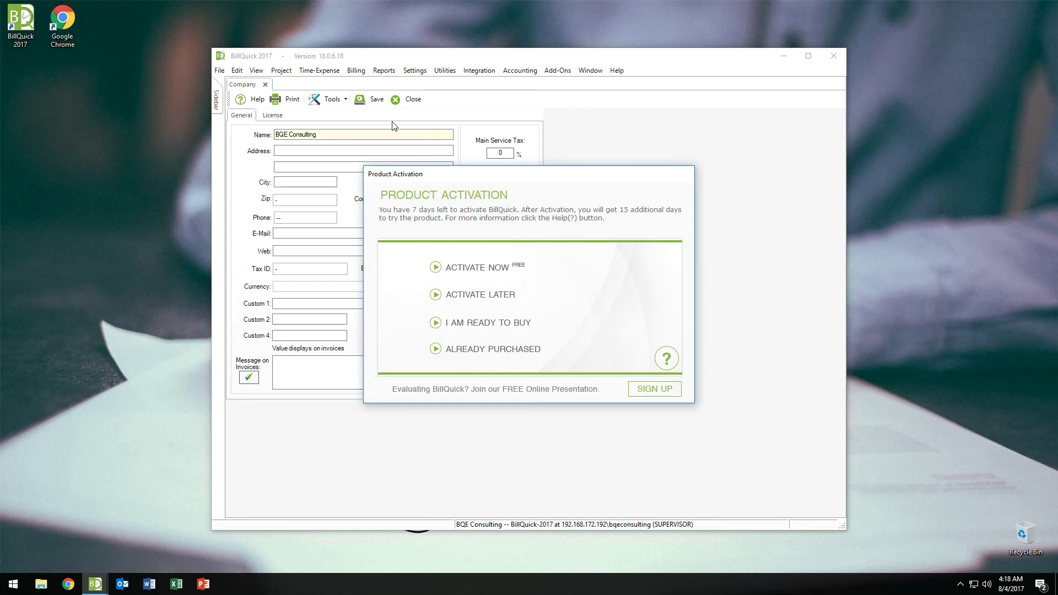
{"action": "left_click", "coordinate": [473, 349]}
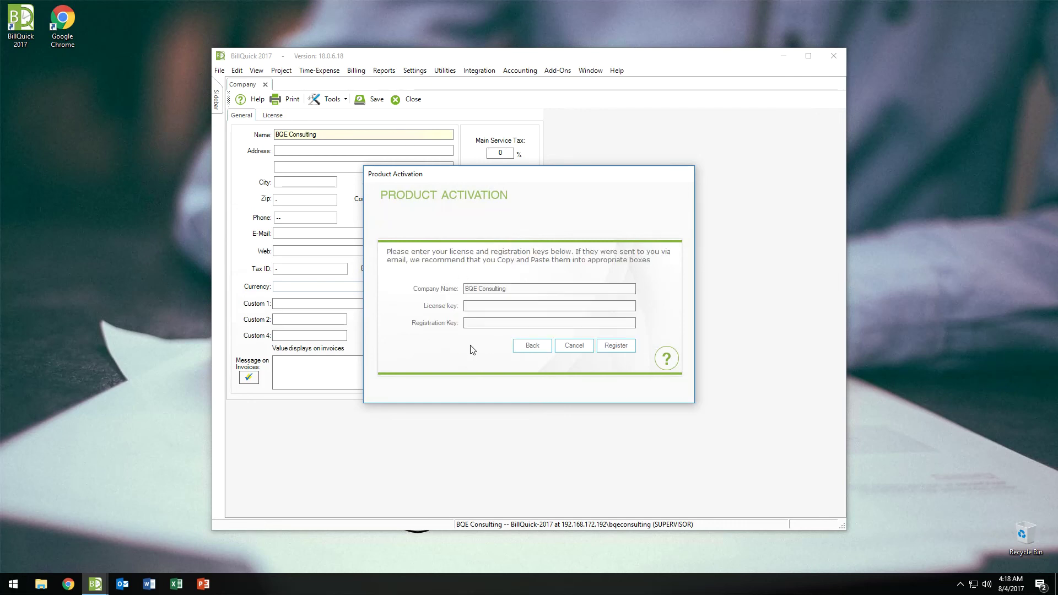